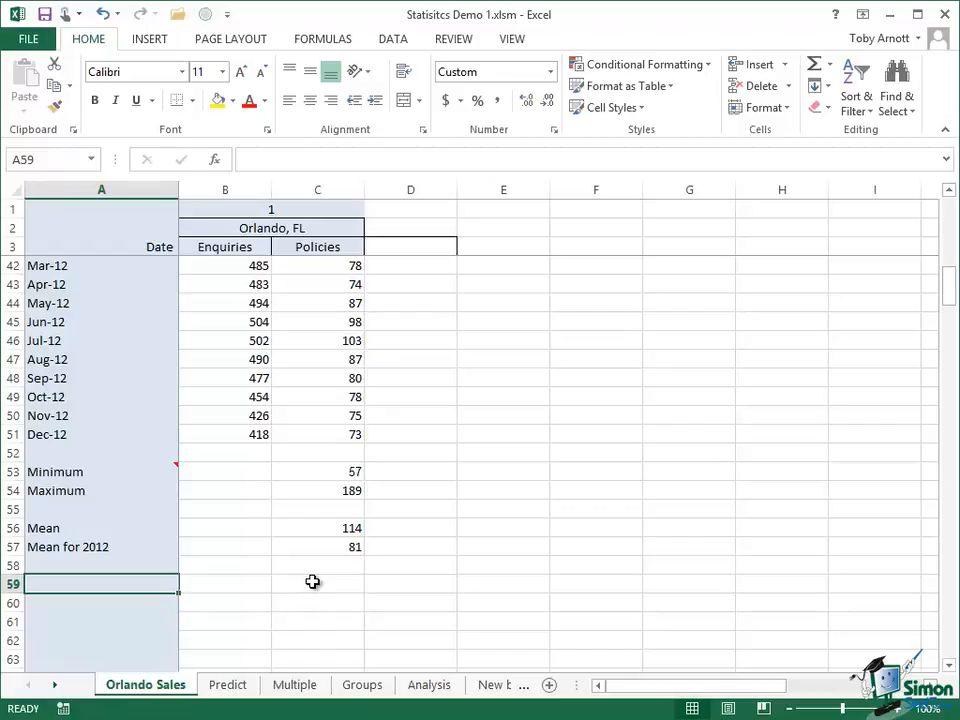
Enter =PERCENTILE(PolicySalesOrlando,0.25) in cell C59 to calculate the 25th percentile of Orlando policy sales.
click(312, 581)
click(249, 160)
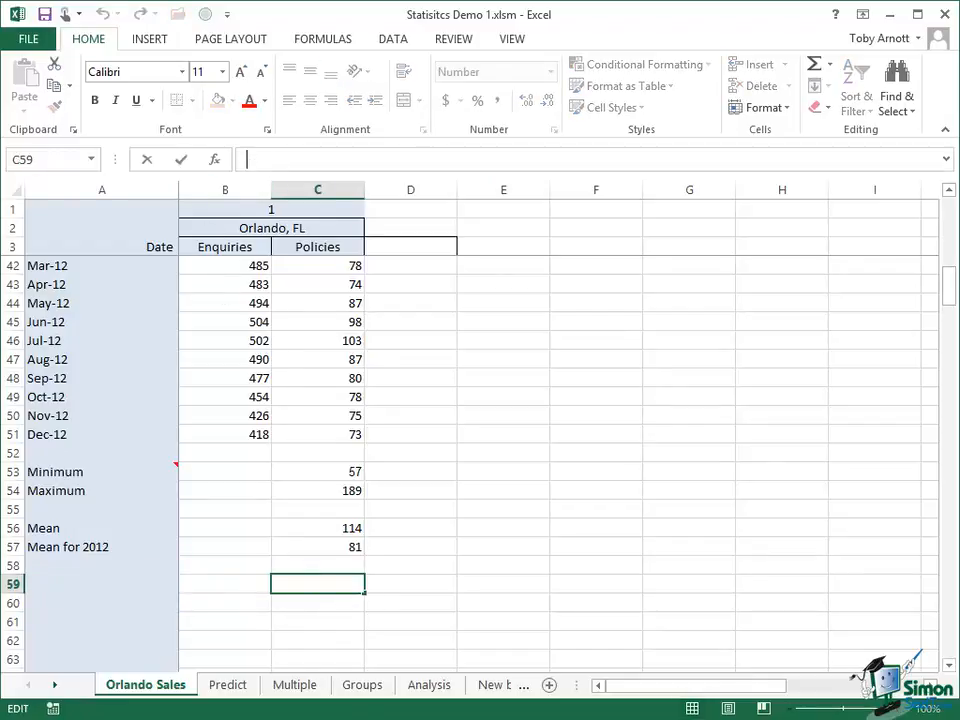
text(=P)
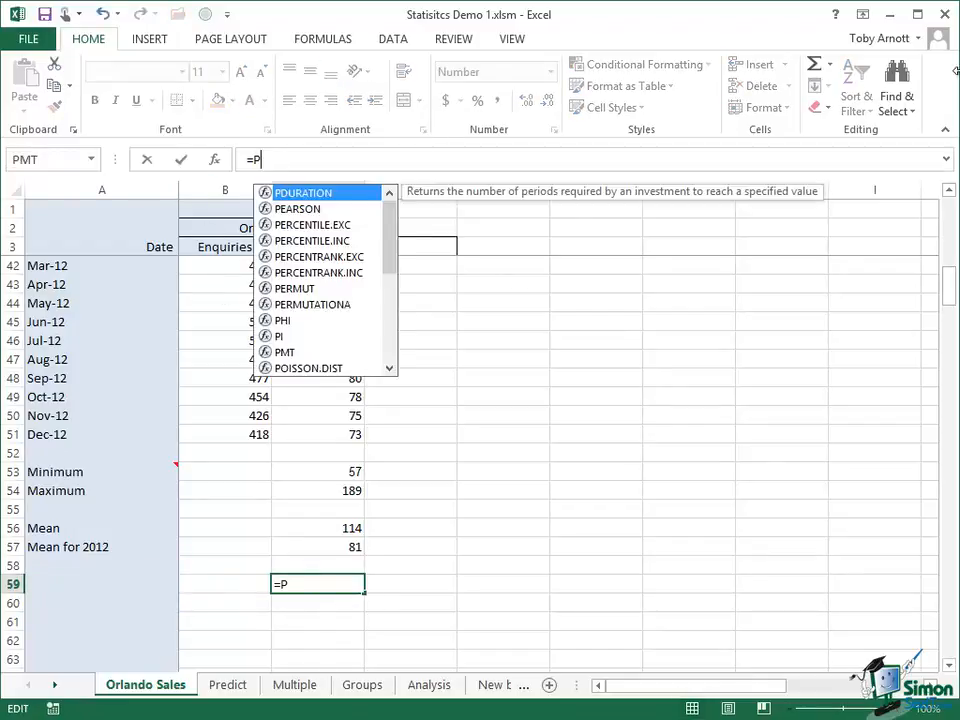
text(ERCENT)
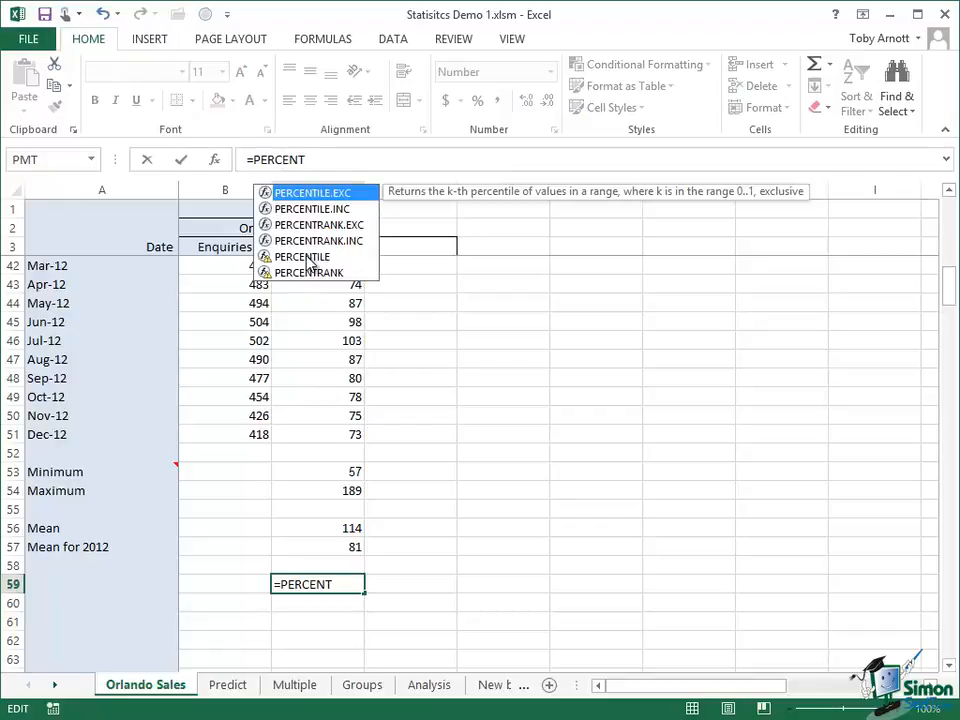
double_click(305, 257)
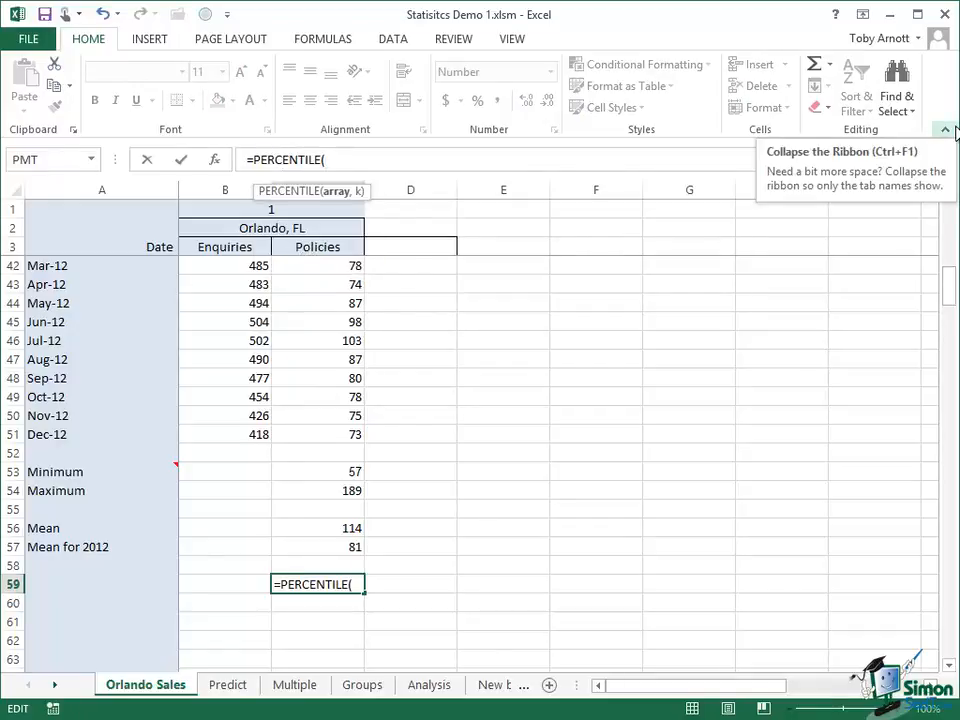
text(Po)
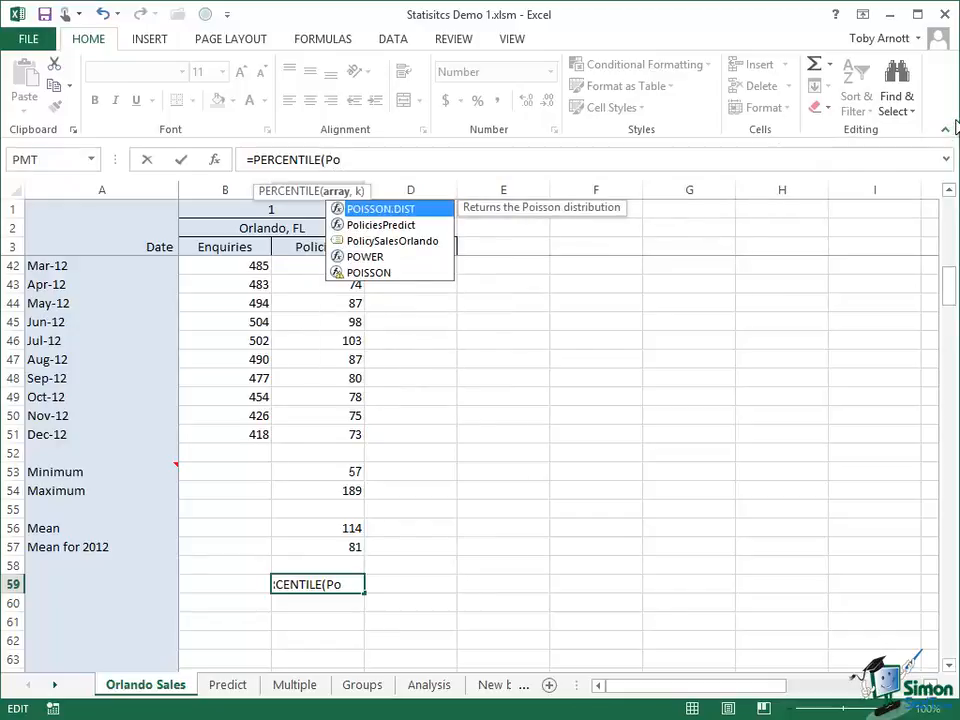
click(409, 252)
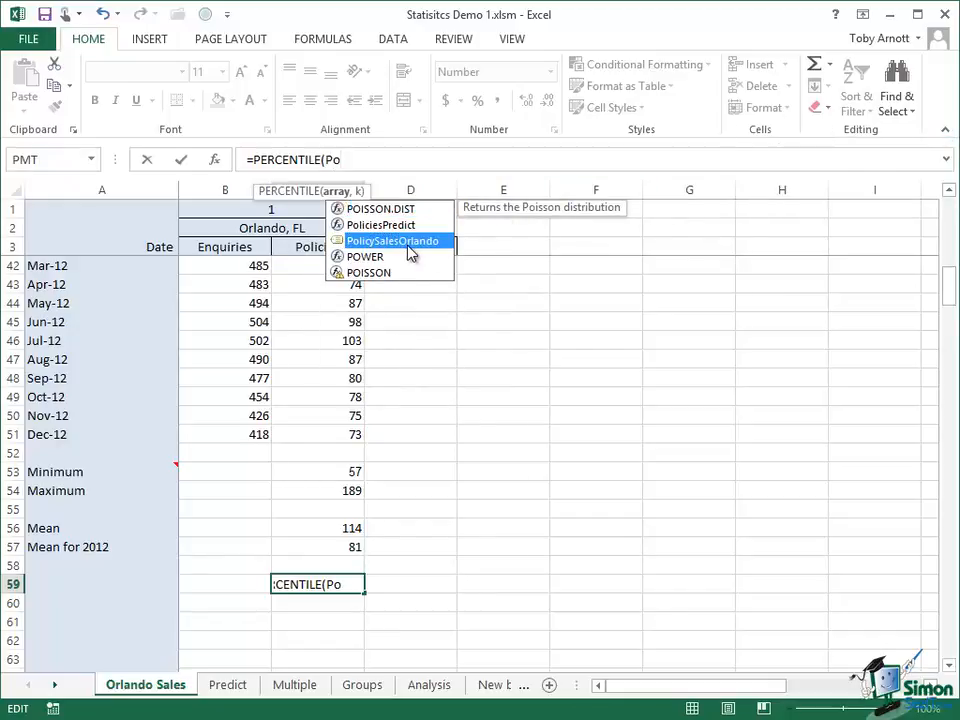
double_click(409, 250)
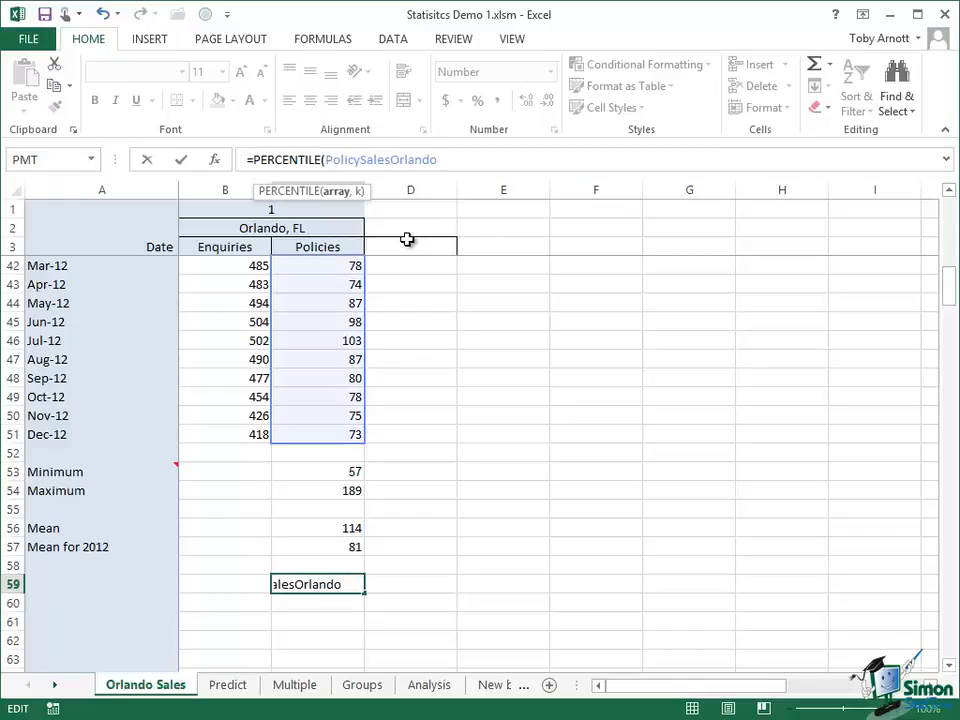
text(,)
text(0.2)
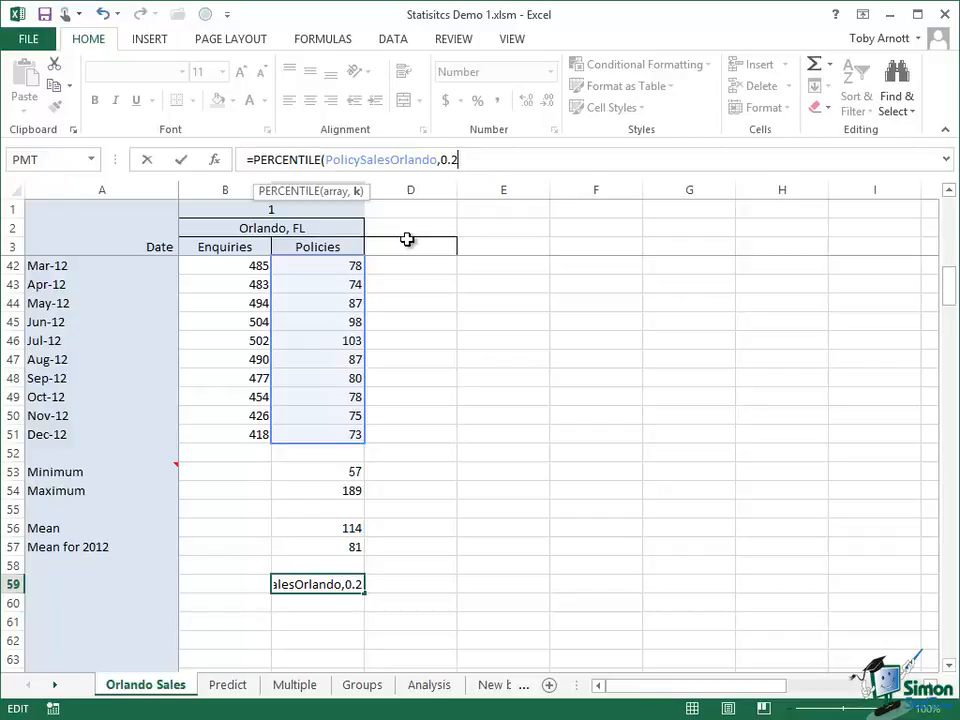
text(5))
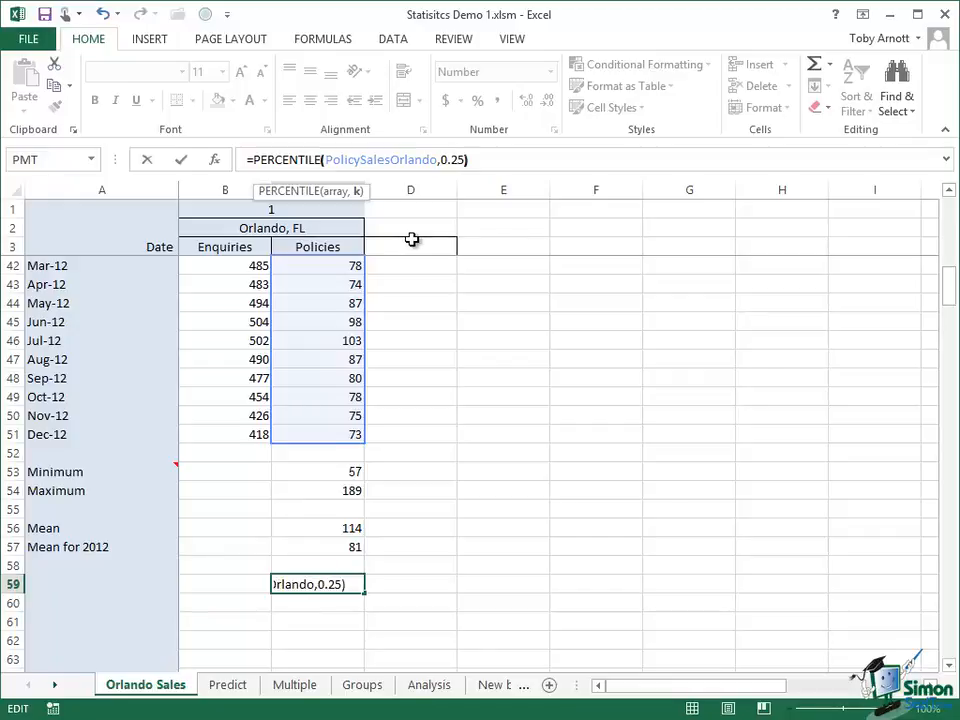
click(180, 160)
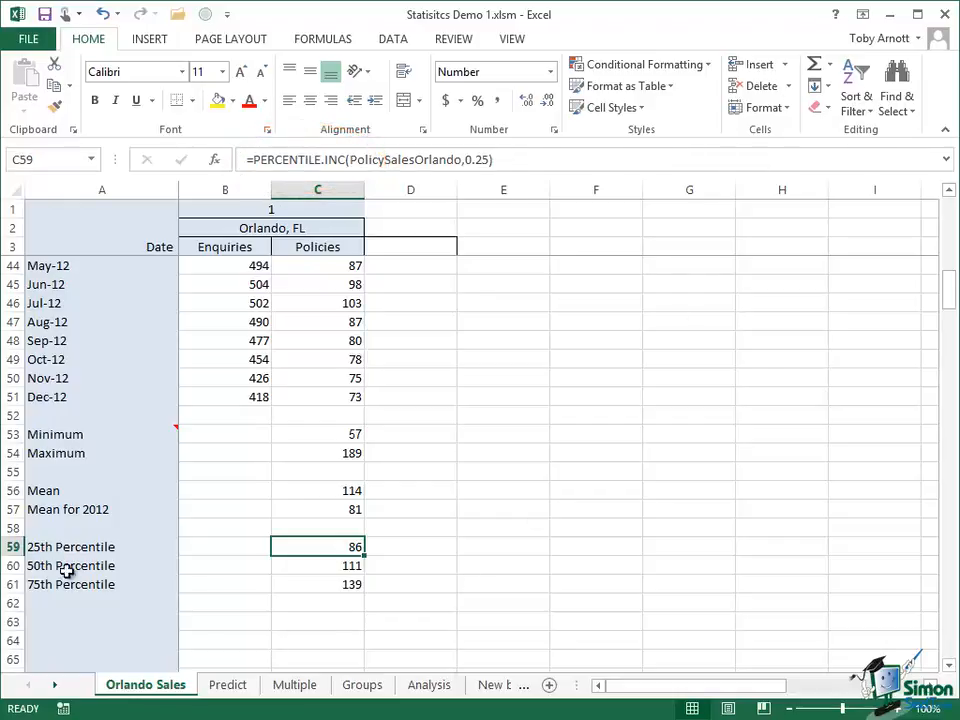
click(330, 568)
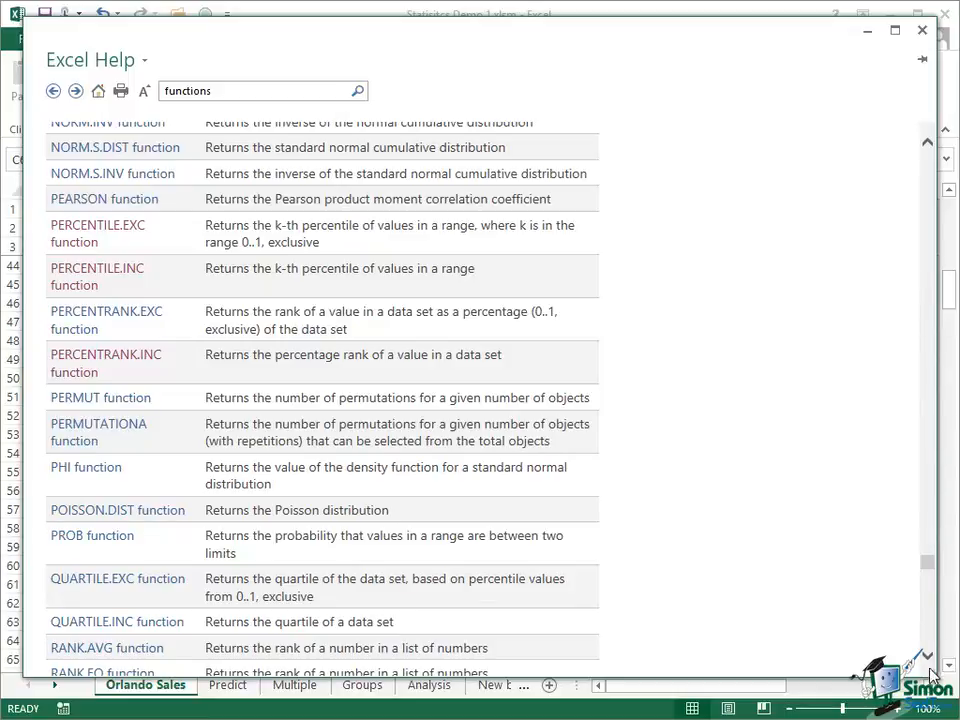
scroll(930, 657, down, 5)
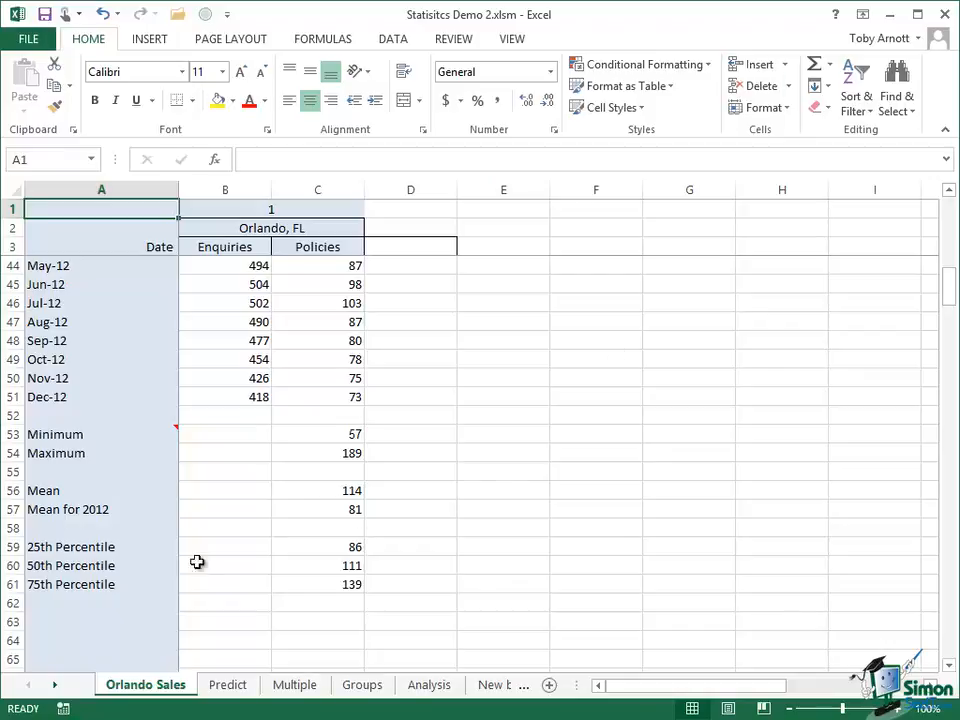
Label cell A63 "Interquartile Range" and calculate it in C63 with the formula =C61-C59.
click(67, 621)
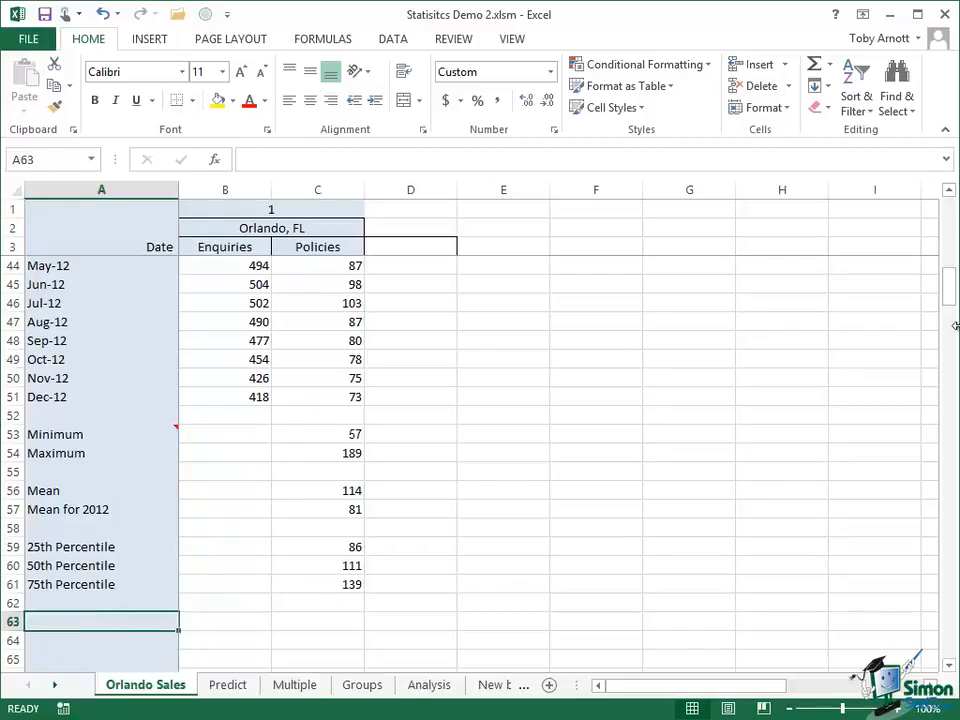
text(Interquartile Range)
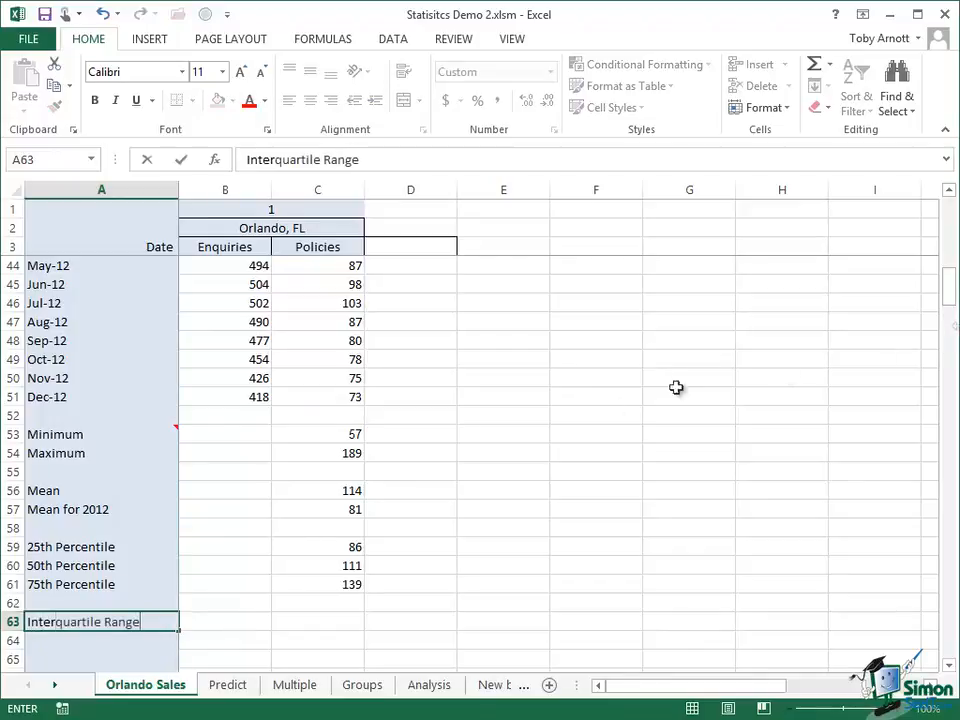
click(329, 624)
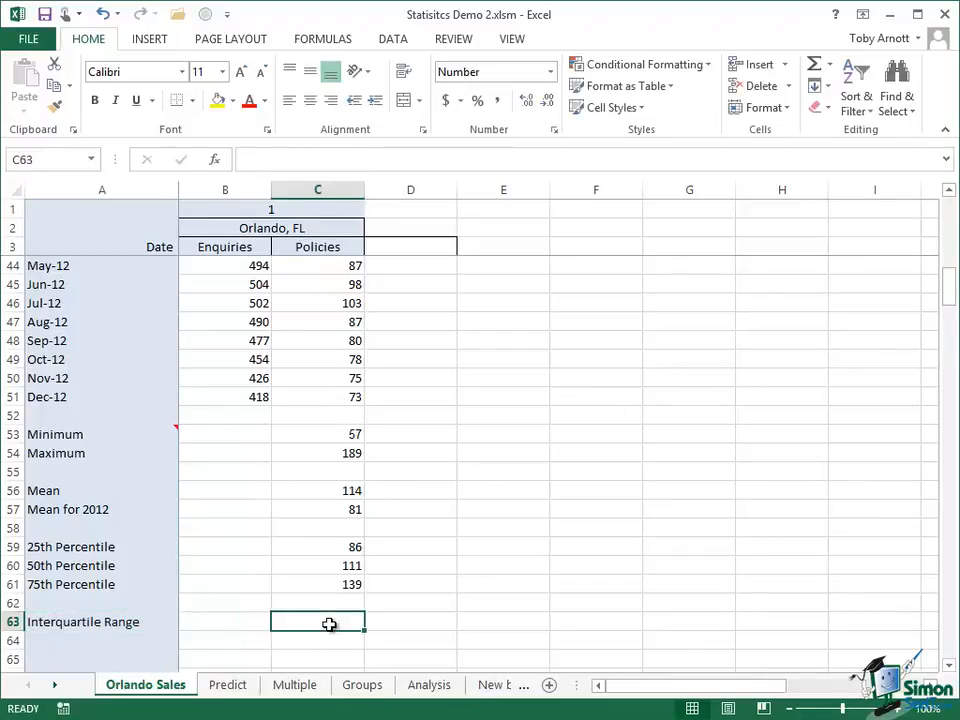
text(=)
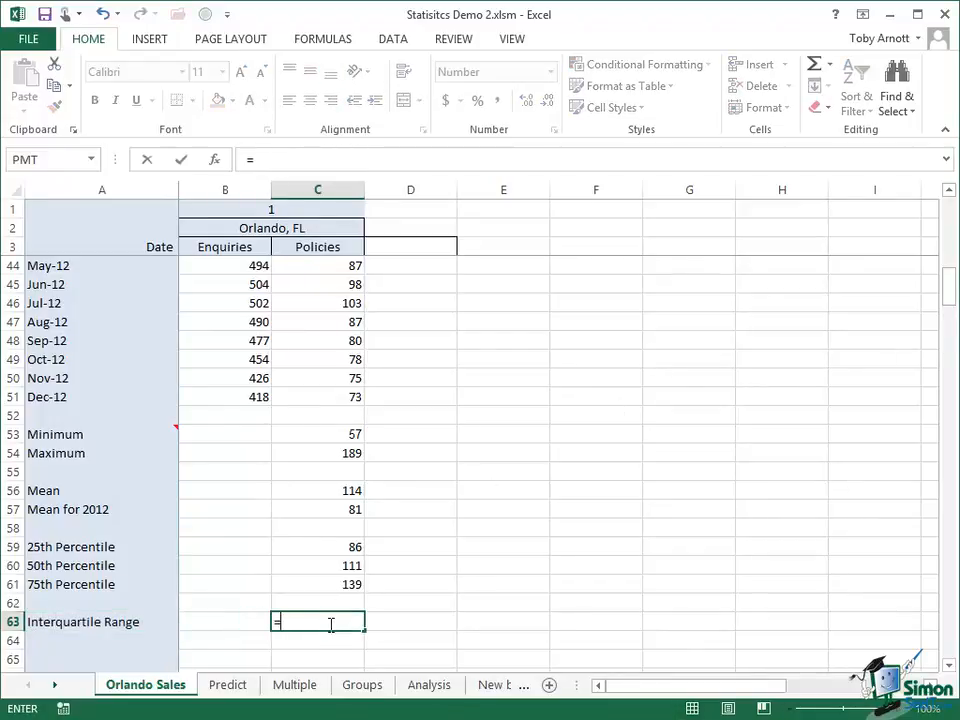
text(C)
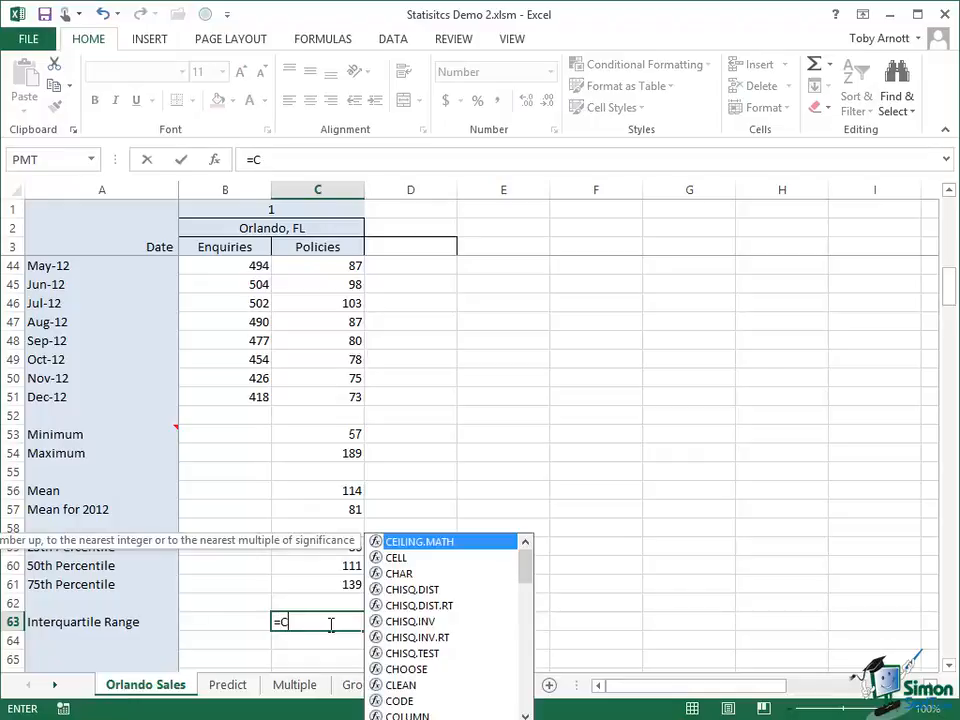
text(61-)
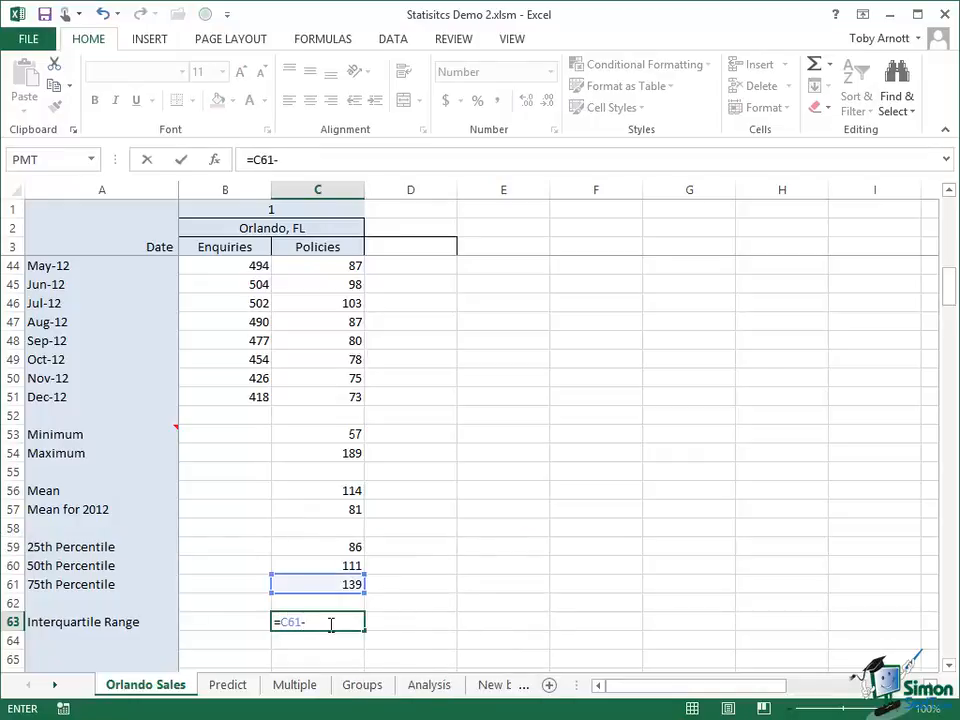
text(C59)
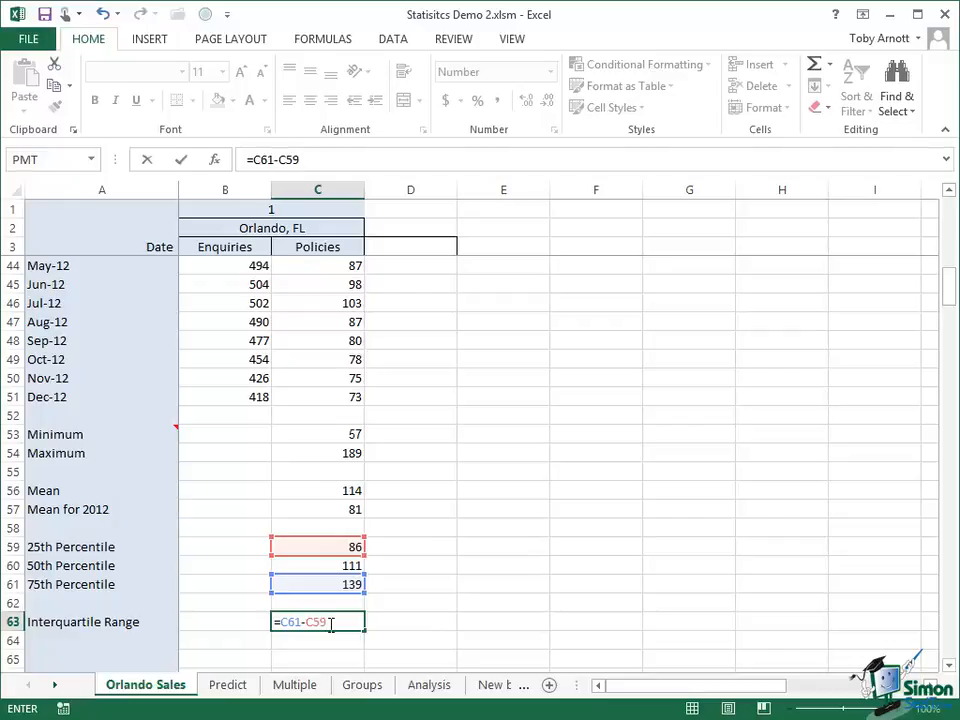
click(182, 160)
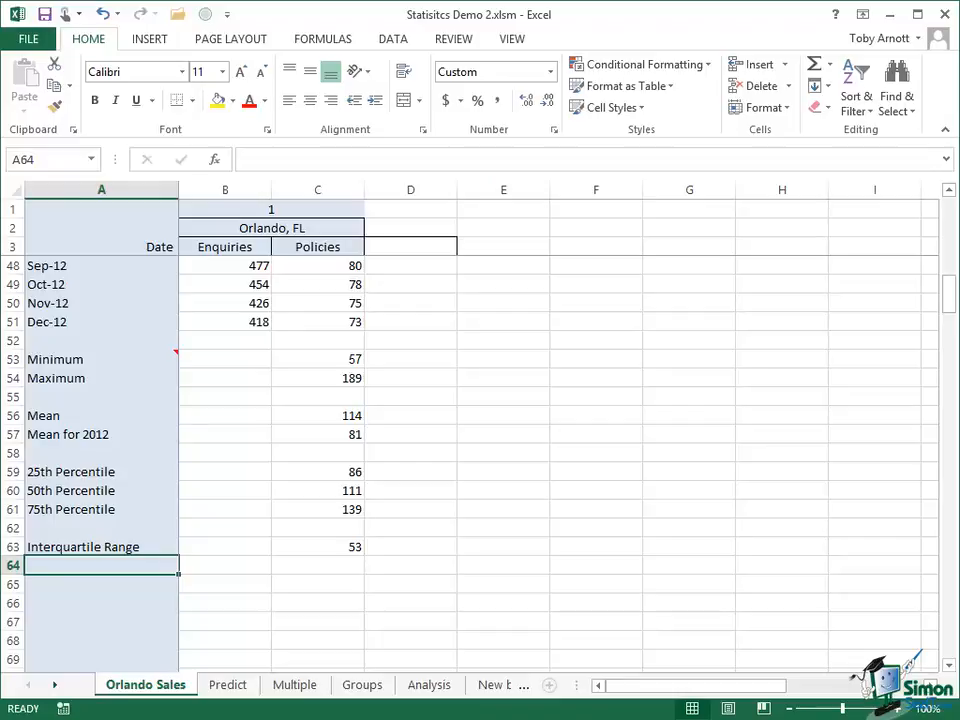
Label cell A64 "Standard Deviation" and calculate it in C64 with STDEV.P over the PolicySalesOrlando range.
text(Standard Deviation)
click(336, 565)
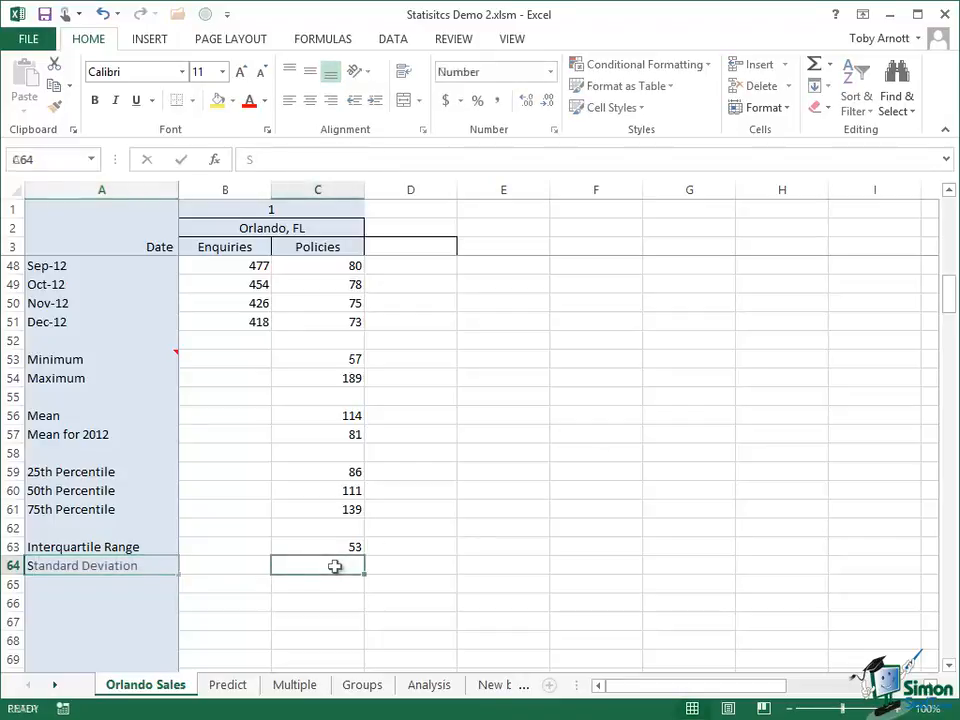
click(257, 164)
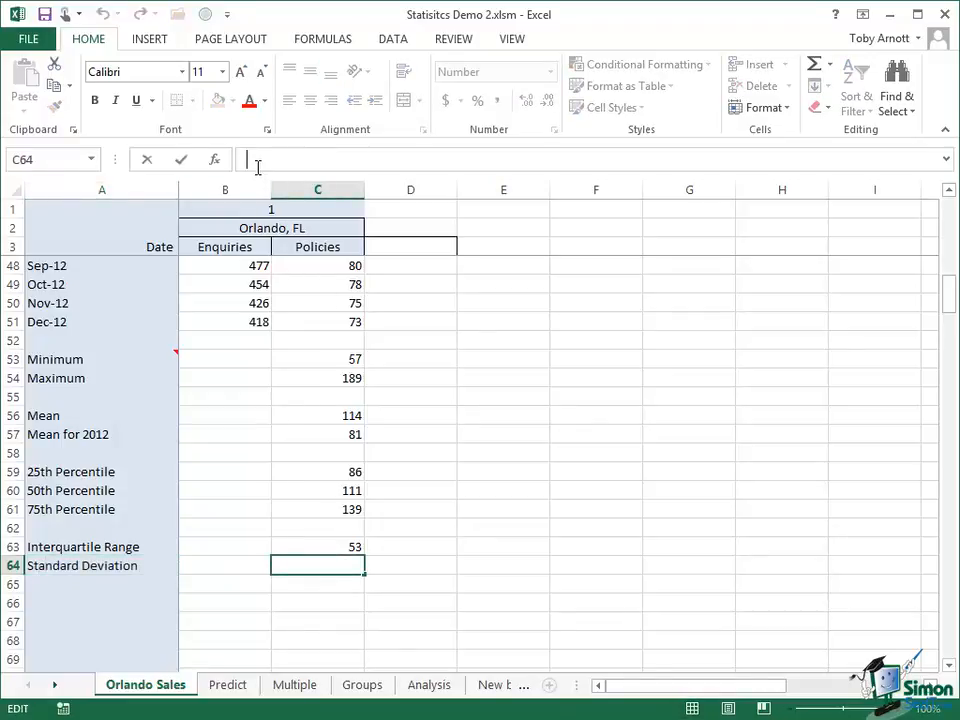
text(=S)
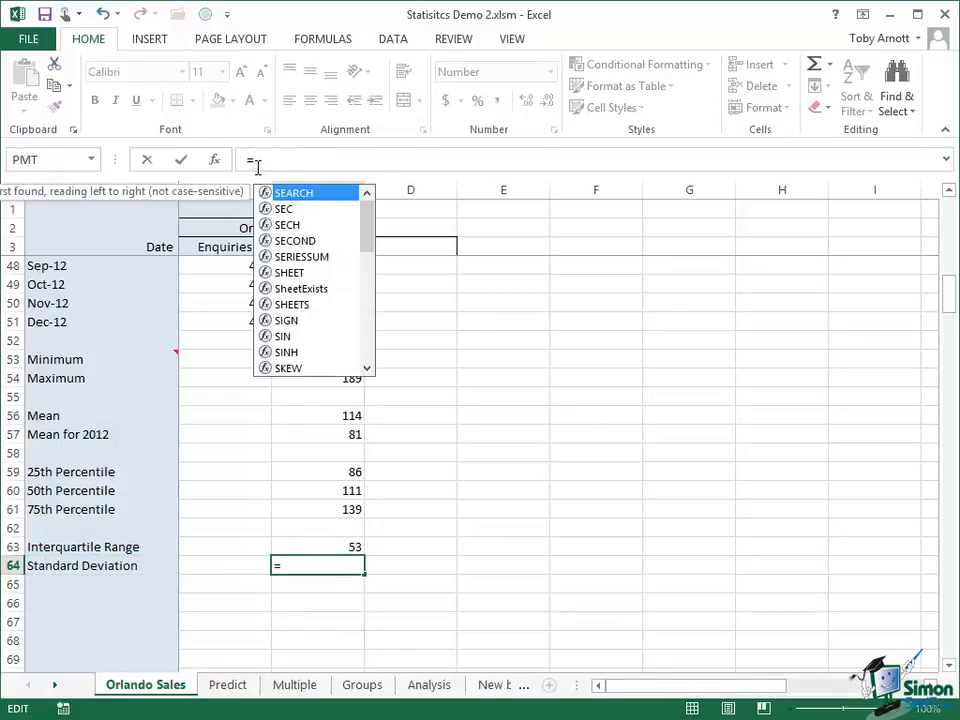
text(T)
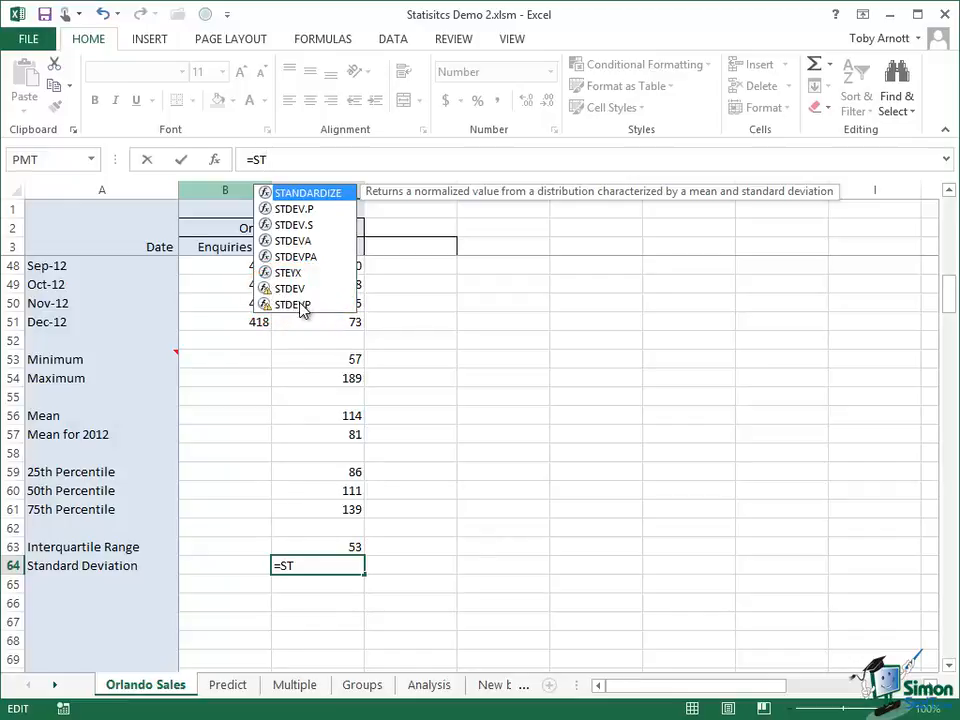
double_click(308, 211)
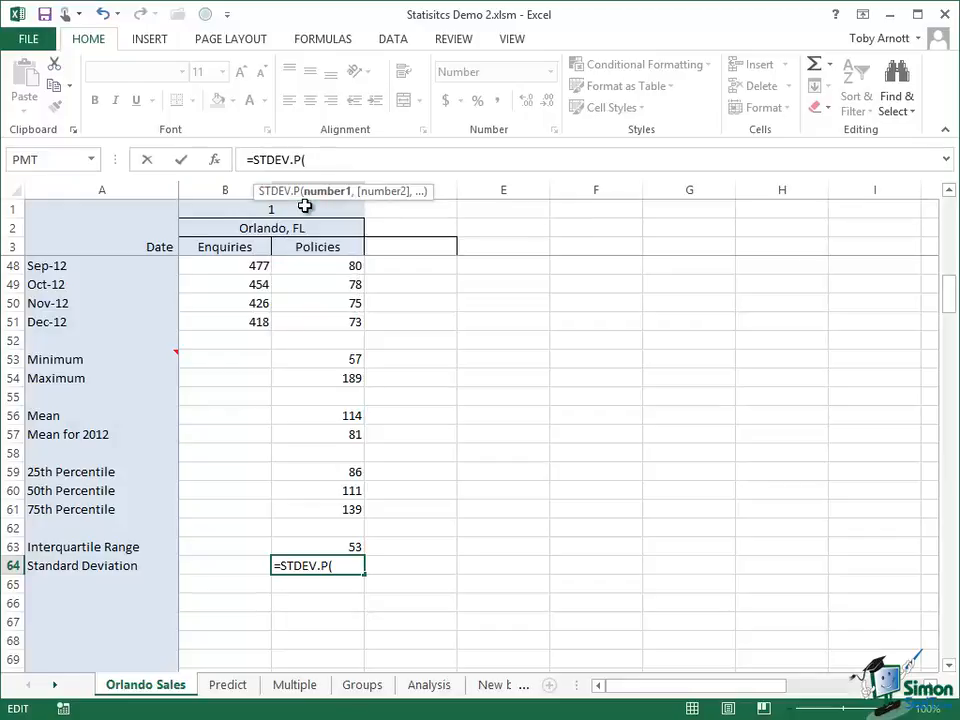
text(P)
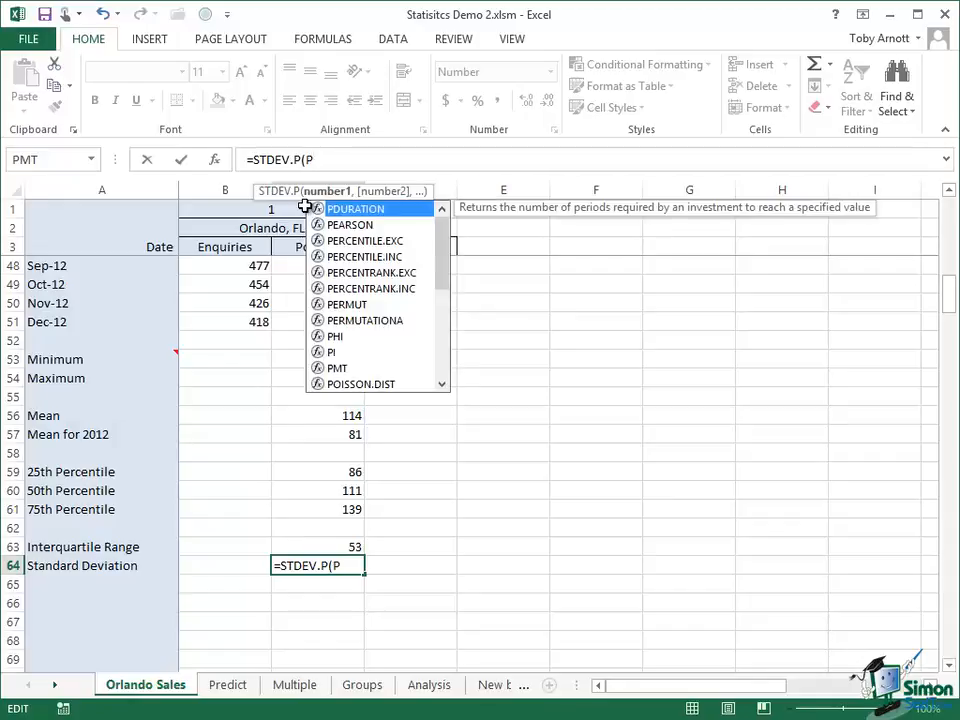
text(o)
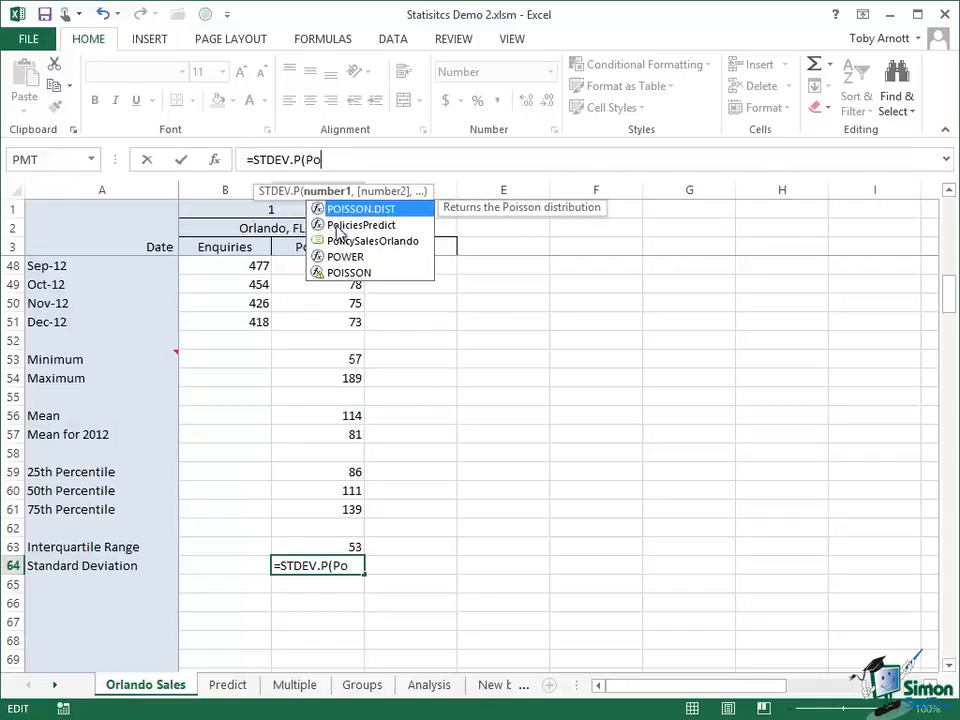
double_click(370, 243)
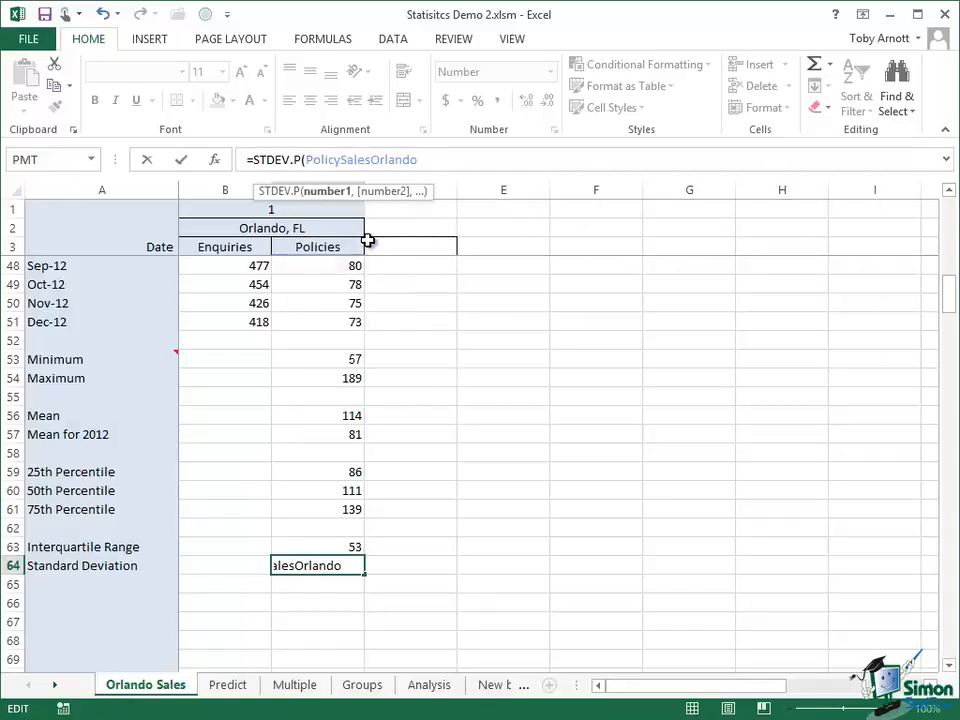
click(185, 163)
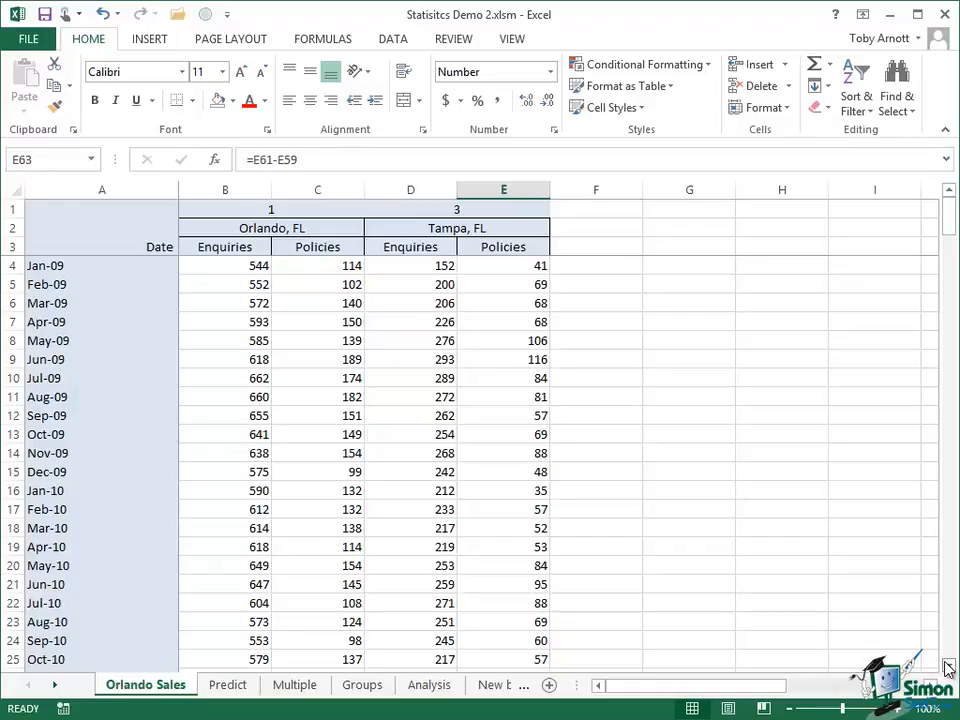
drag(952, 667, 952, 667)
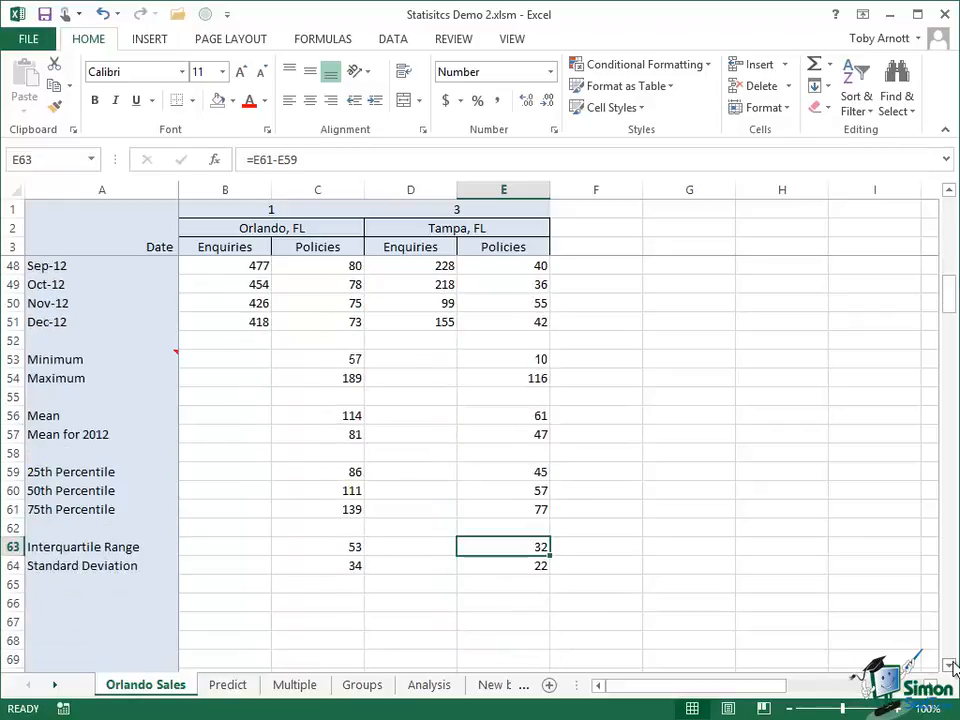